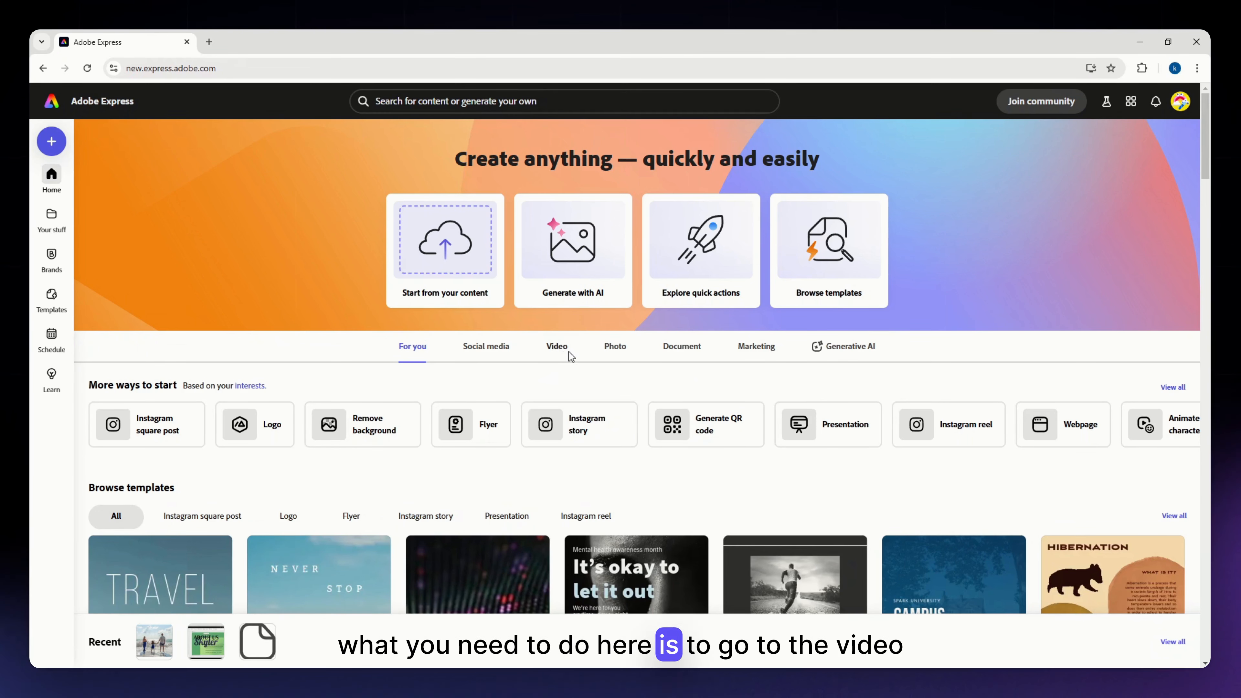
- Open the Caption video quick action from the full list of quick actions and upload a video from the computer
{"action": "left_click", "coordinate": [557, 346]}
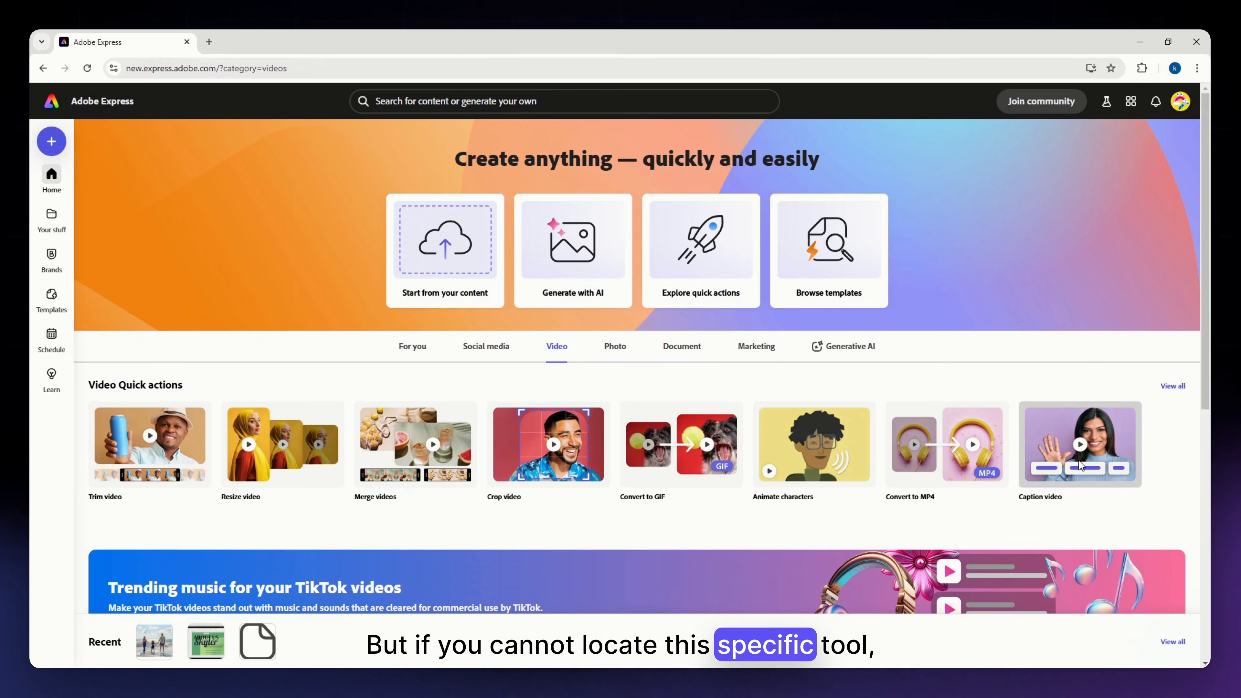
{"action": "left_click", "coordinate": [1171, 387]}
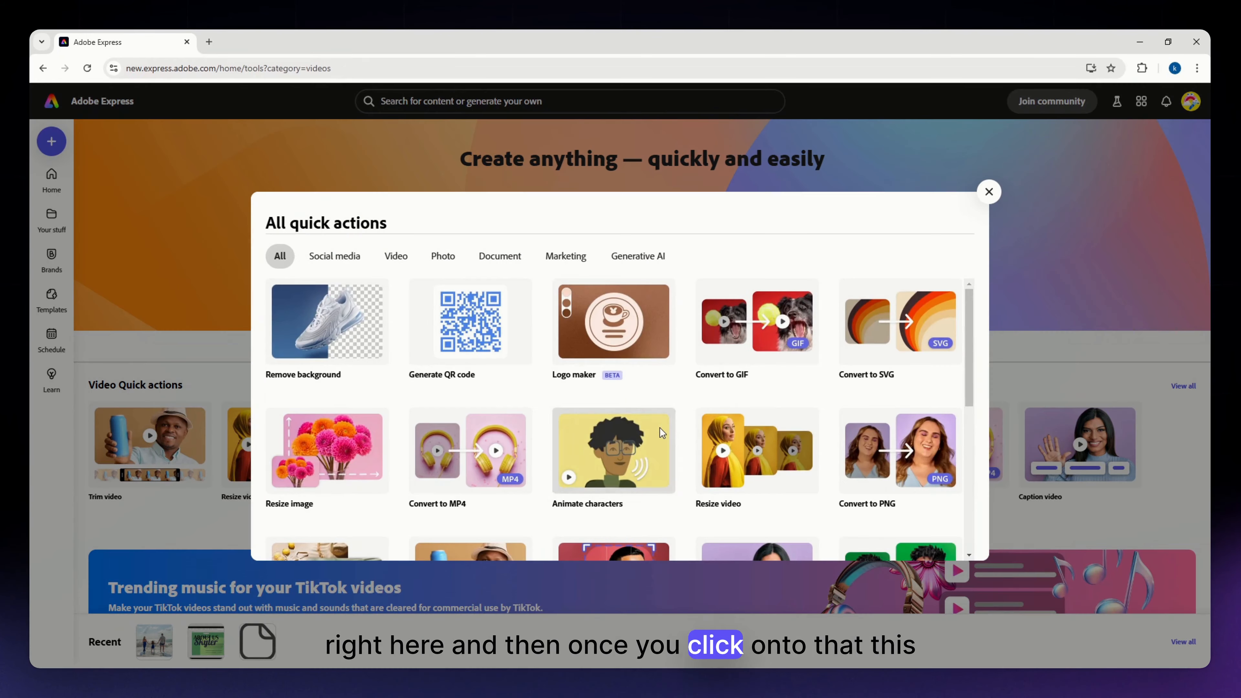
{"action": "scroll", "coordinate": [592, 411], "scroll_direction": "down", "scroll_amount": 10}
{"action": "scroll", "coordinate": [592, 412], "scroll_direction": "up", "scroll_amount": 10}
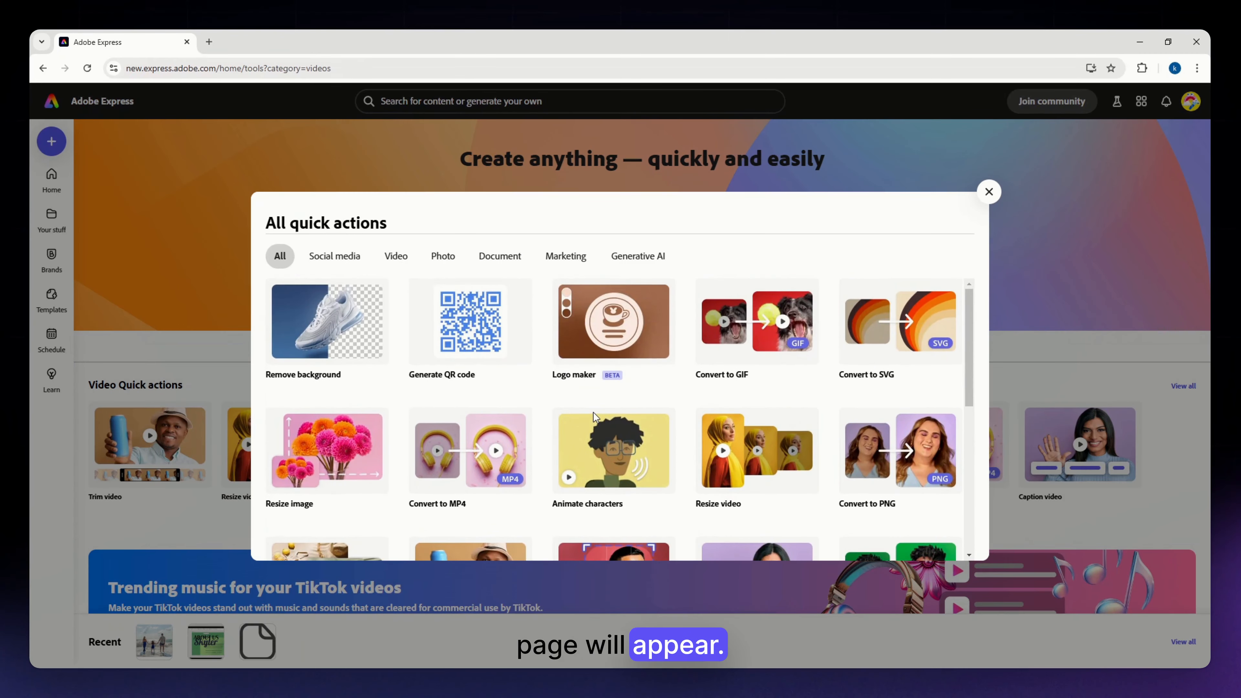
{"action": "scroll", "coordinate": [593, 412], "scroll_direction": "down", "scroll_amount": 5}
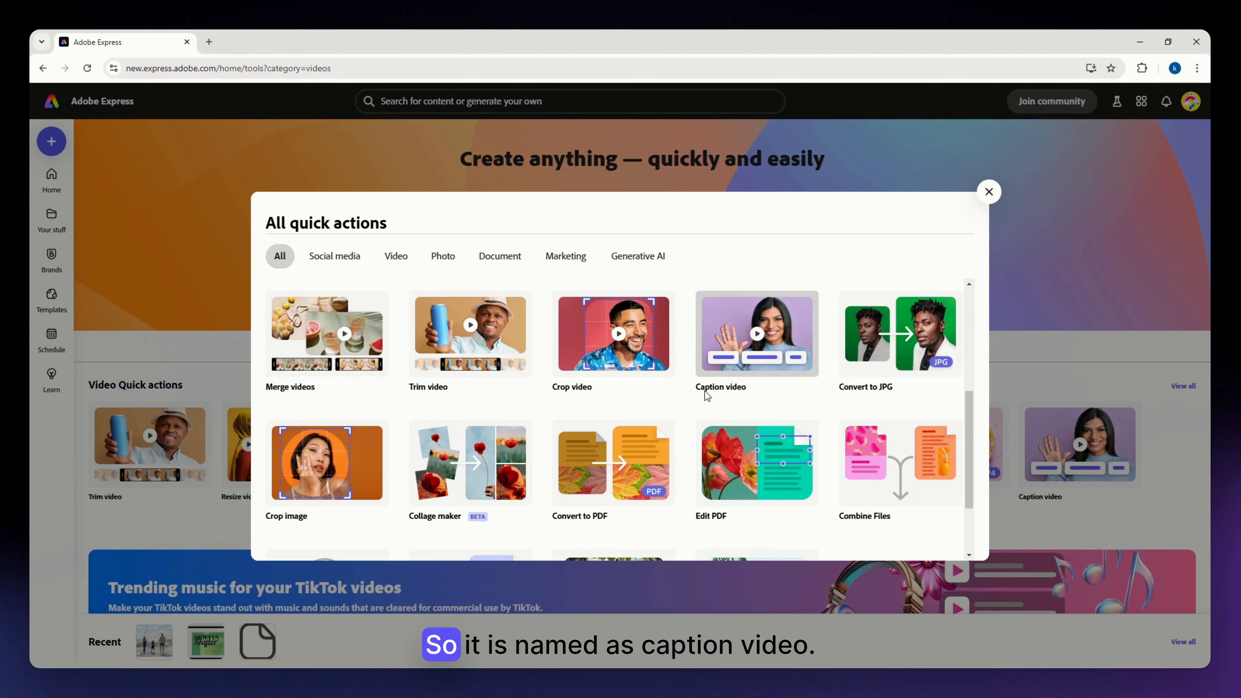
{"action": "left_click", "coordinate": [744, 337]}
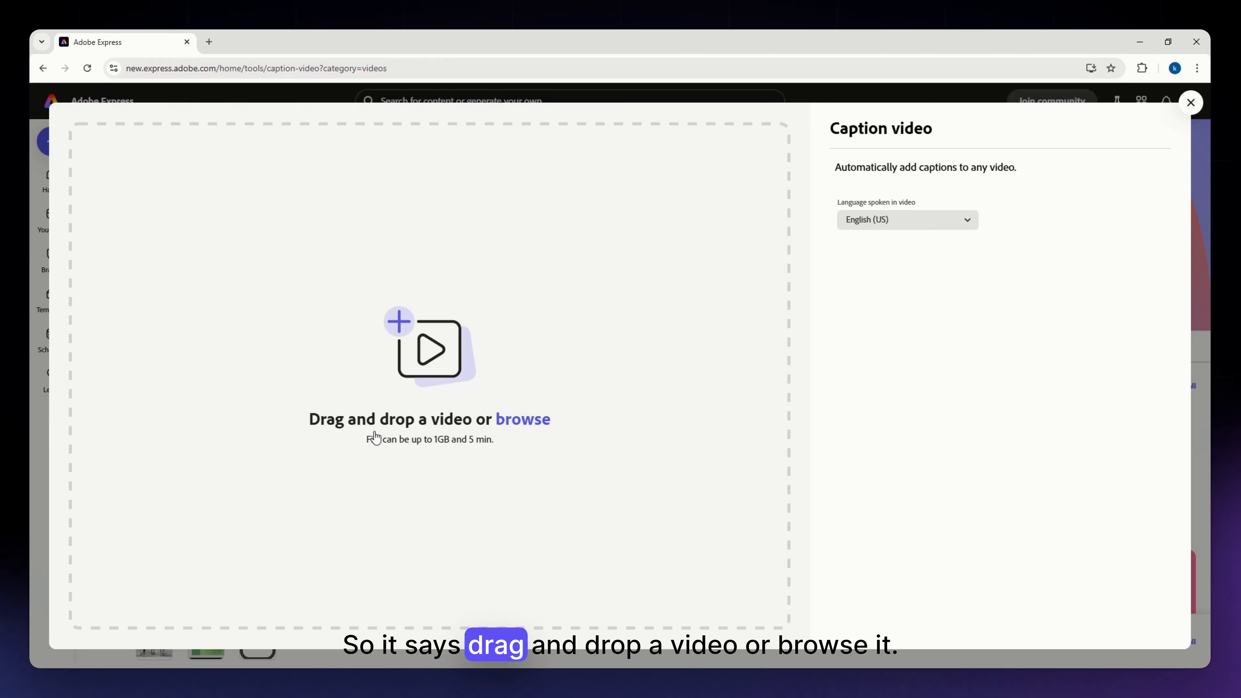
{"action": "left_click", "coordinate": [448, 346]}
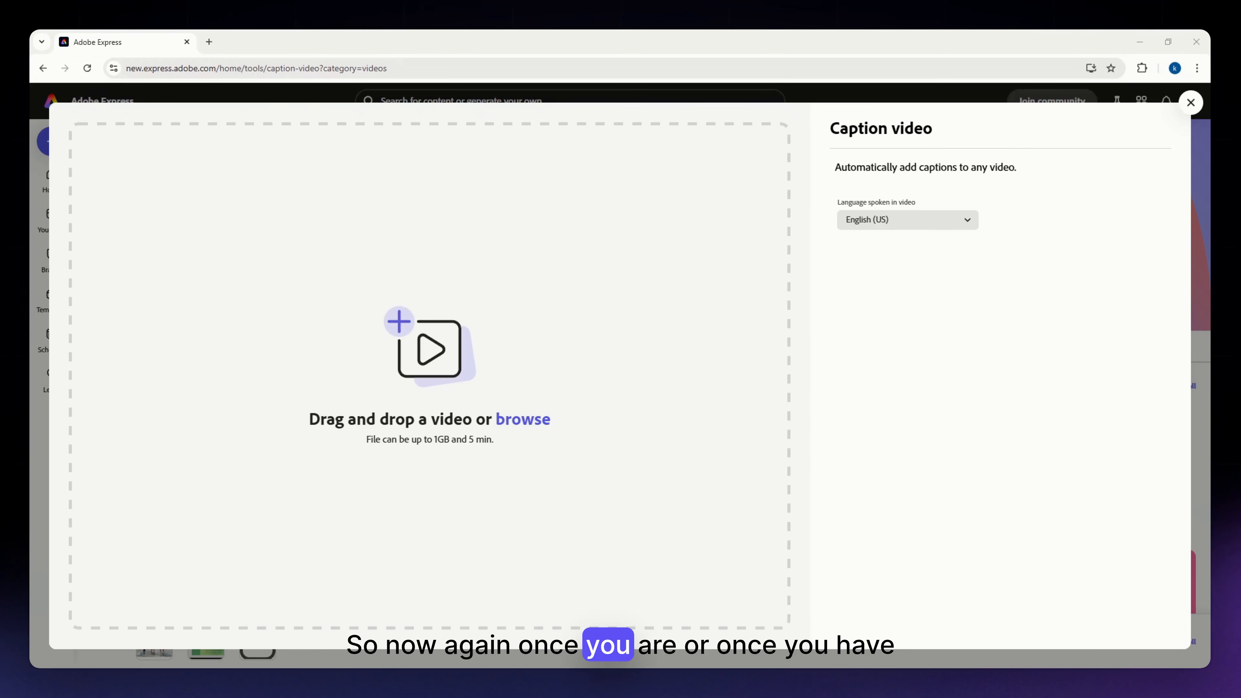
{"action": "left_click", "coordinate": [520, 342]}
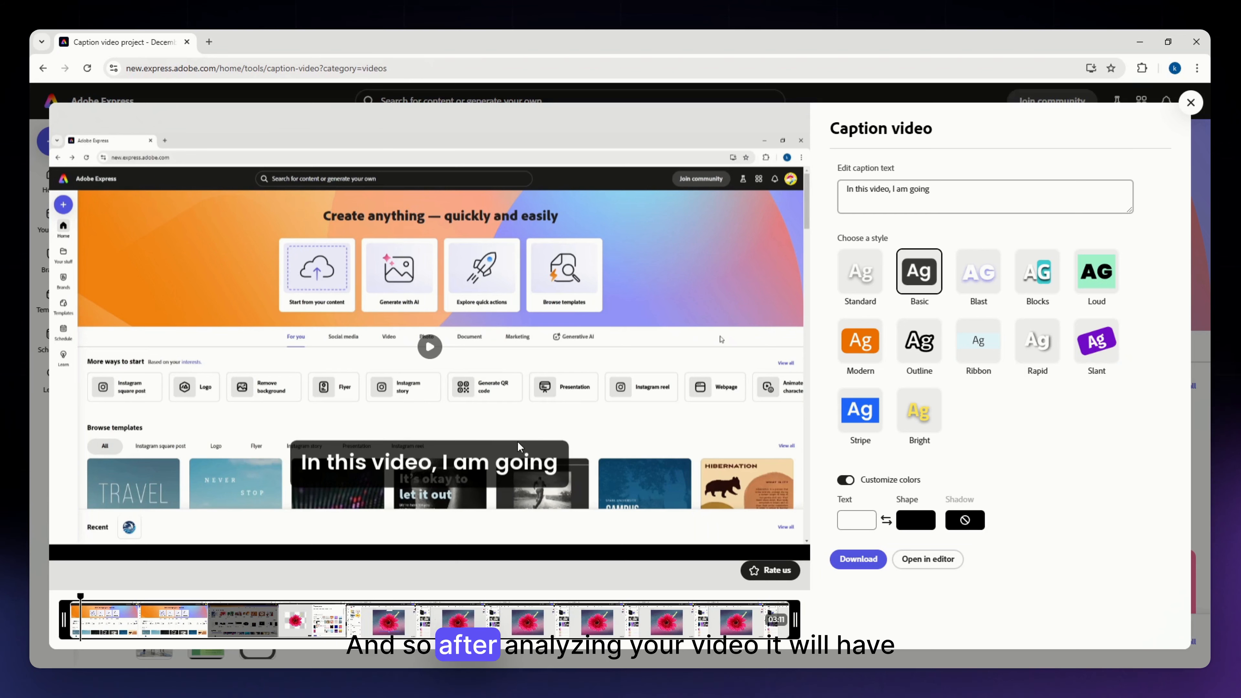
- Review the generated captions and their editable text at several points along the video timeline
{"action": "left_click_drag", "start_coordinate": [122, 622], "coordinate": [99, 611]}
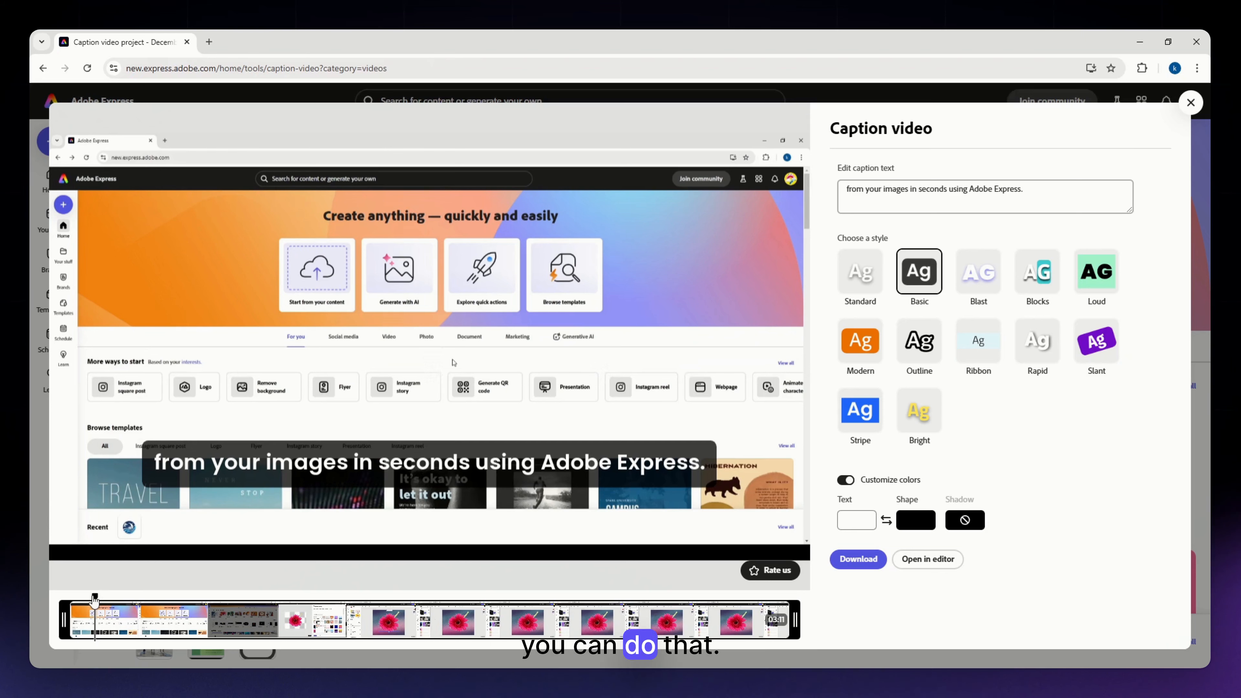
{"action": "left_click_drag", "start_coordinate": [94, 600], "coordinate": [82, 598]}
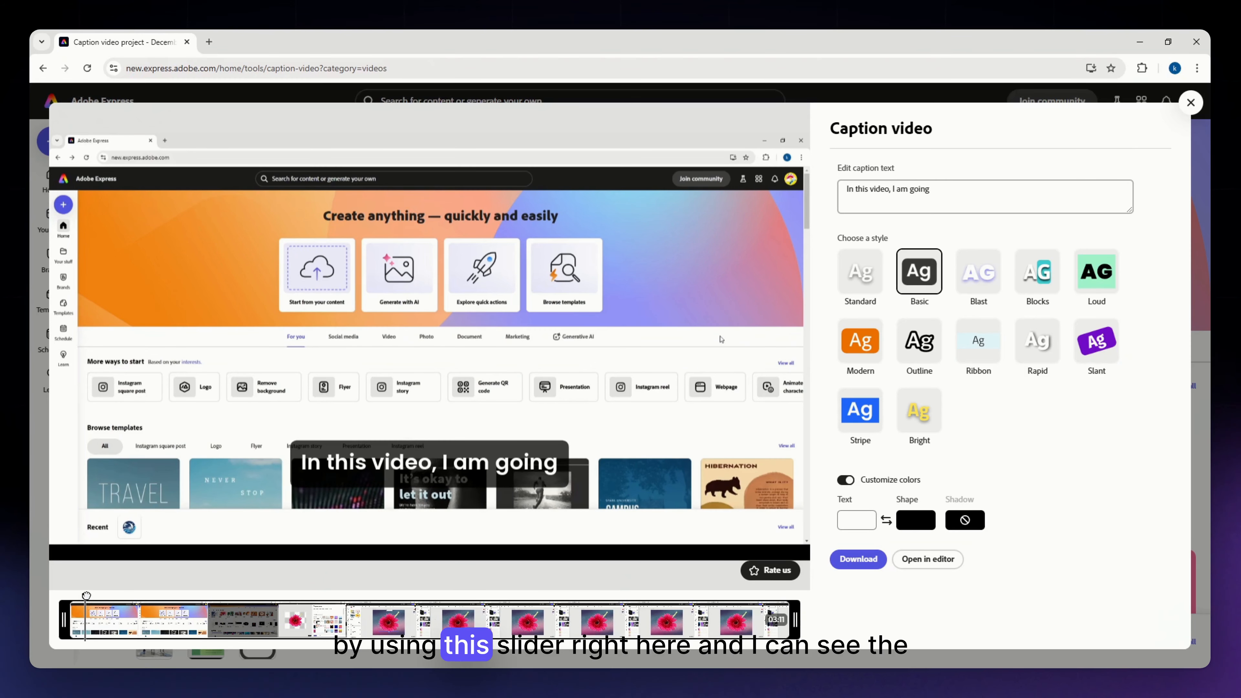
{"action": "left_click", "coordinate": [870, 198]}
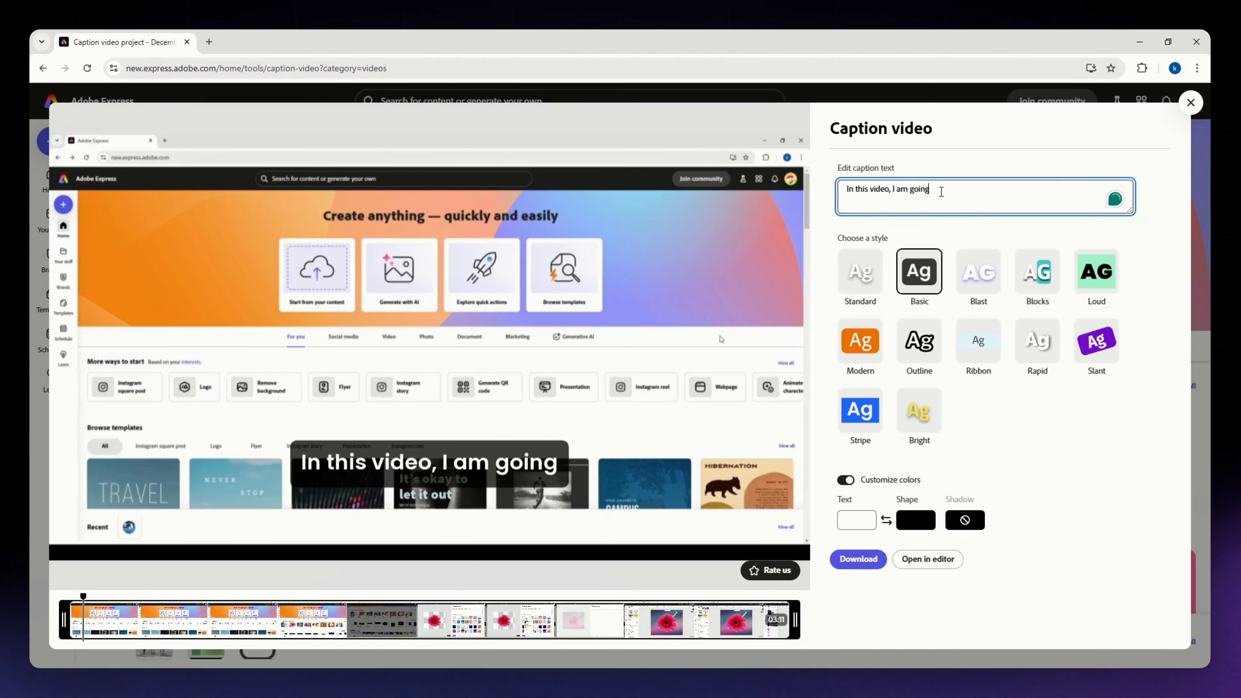
{"action": "left_click_drag", "start_coordinate": [940, 191], "coordinate": [843, 192]}
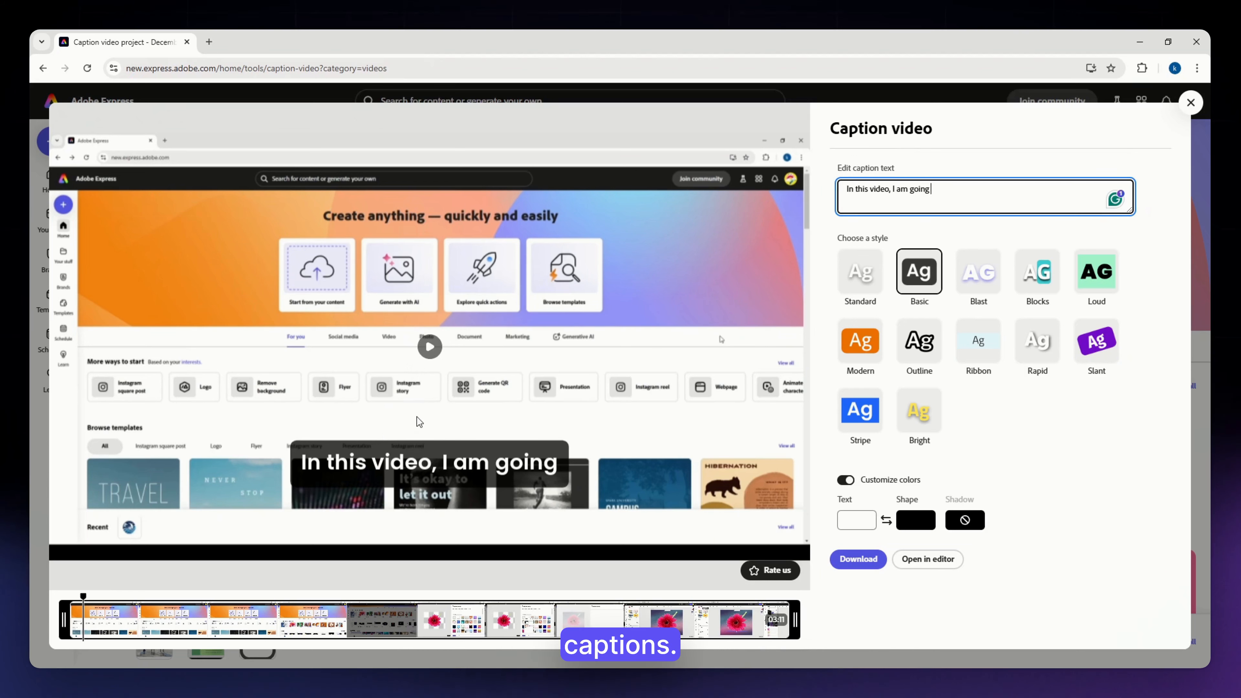
{"action": "left_click", "coordinate": [89, 597]}
{"action": "left_click_drag", "start_coordinate": [89, 597], "coordinate": [345, 630]}
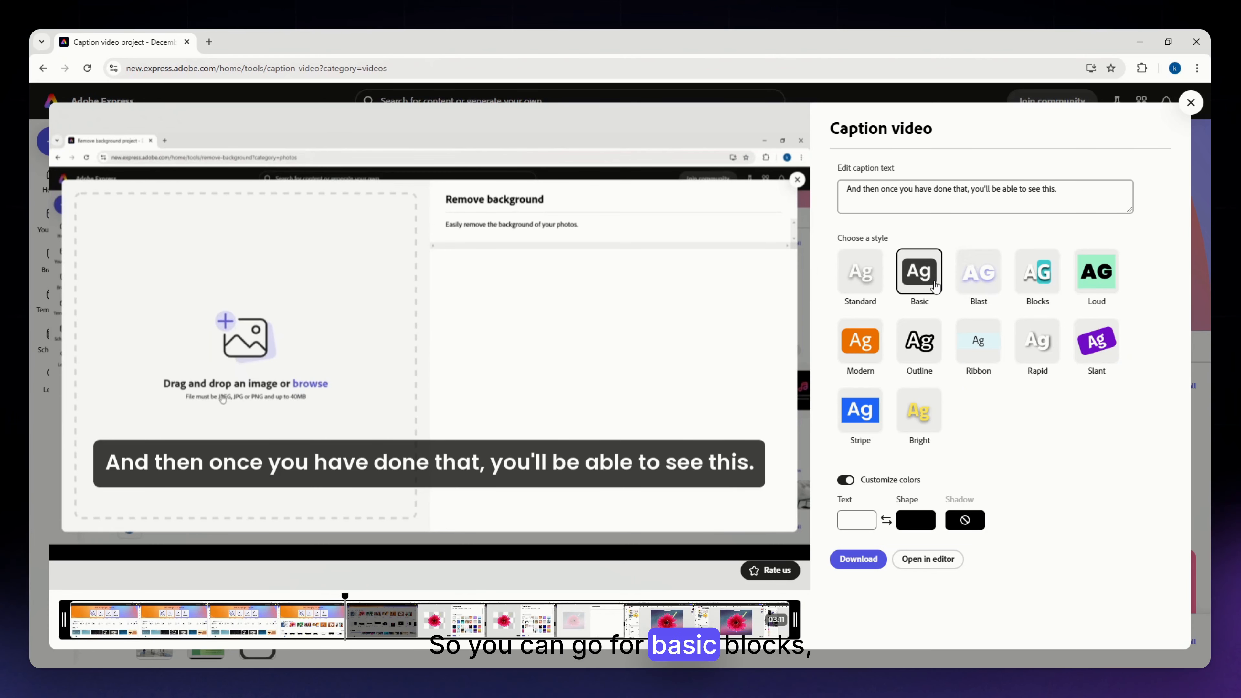
- Try the Loud style on the captions and switch back to the Basic style
{"action": "left_click", "coordinate": [1099, 273]}
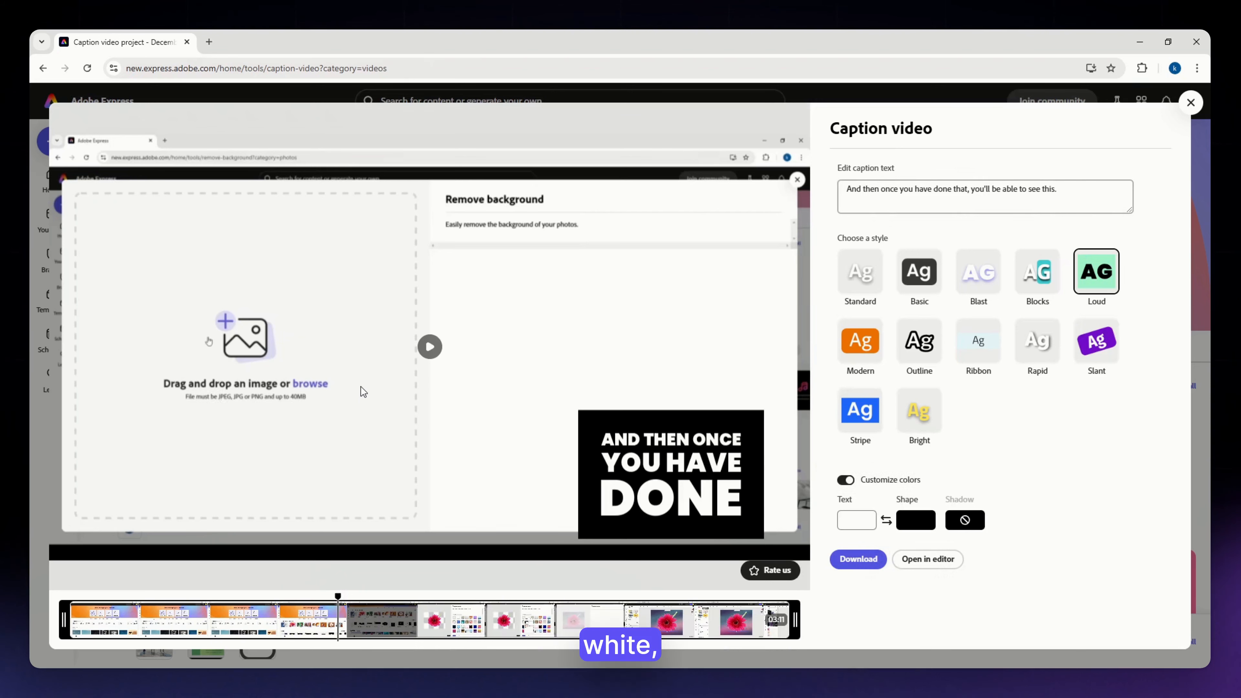
{"action": "left_click", "coordinate": [930, 275]}
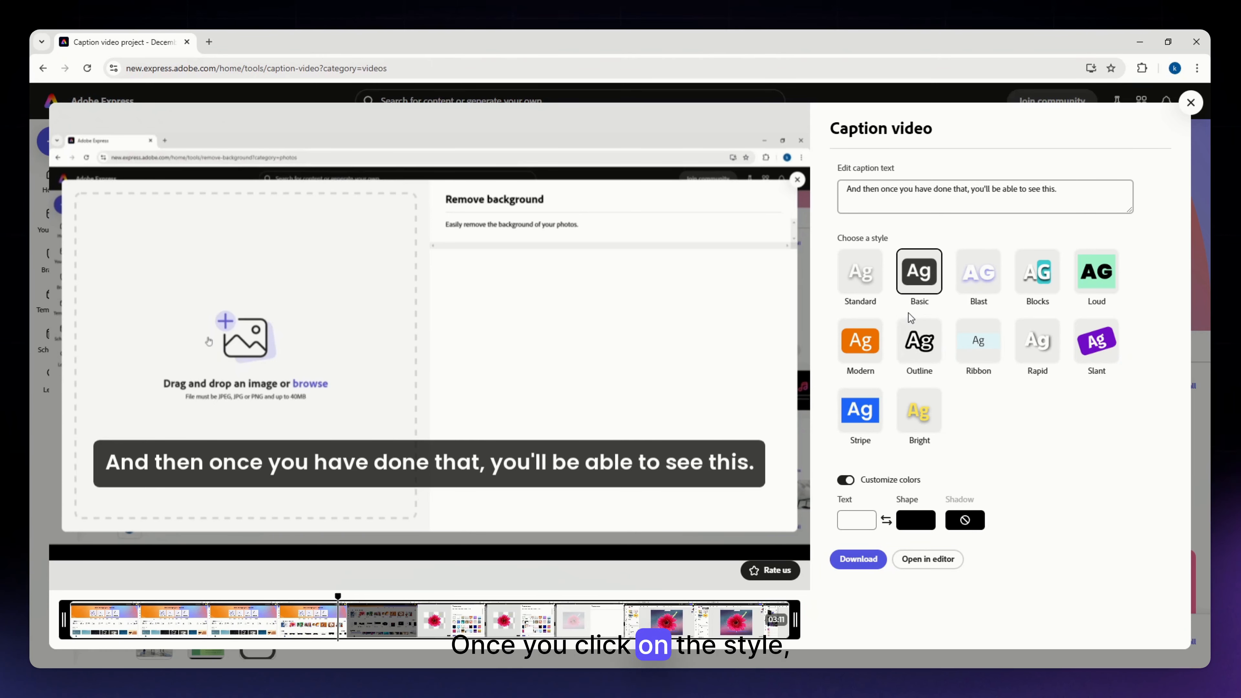
{"action": "mouse_move", "coordinate": [569, 503]}
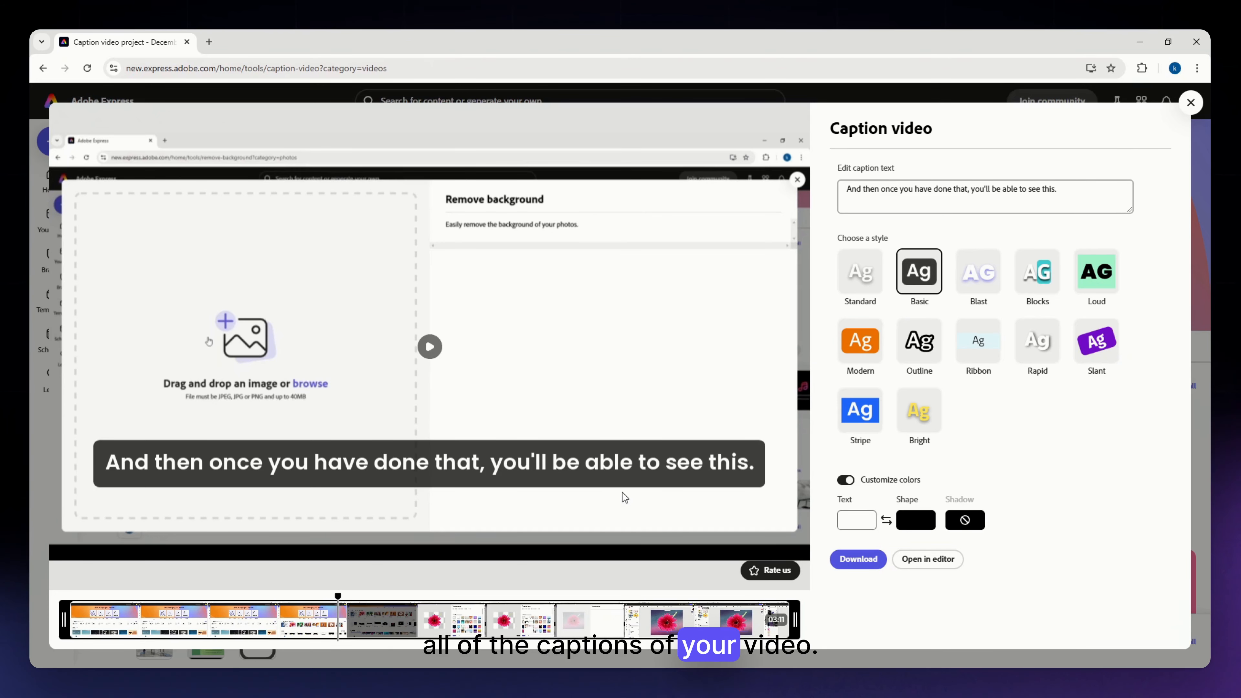
- Keep custom colors enabled for the captions and set the caption text color to black
{"action": "left_click", "coordinate": [871, 485]}
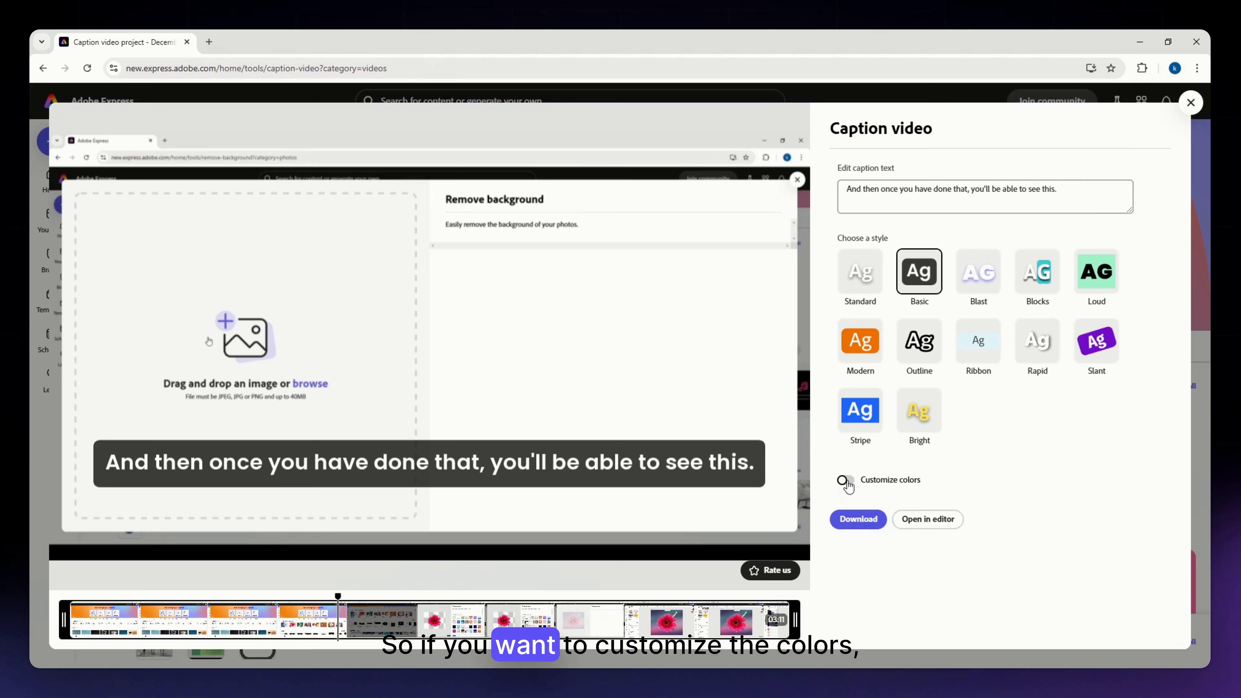
{"action": "left_click", "coordinate": [871, 485]}
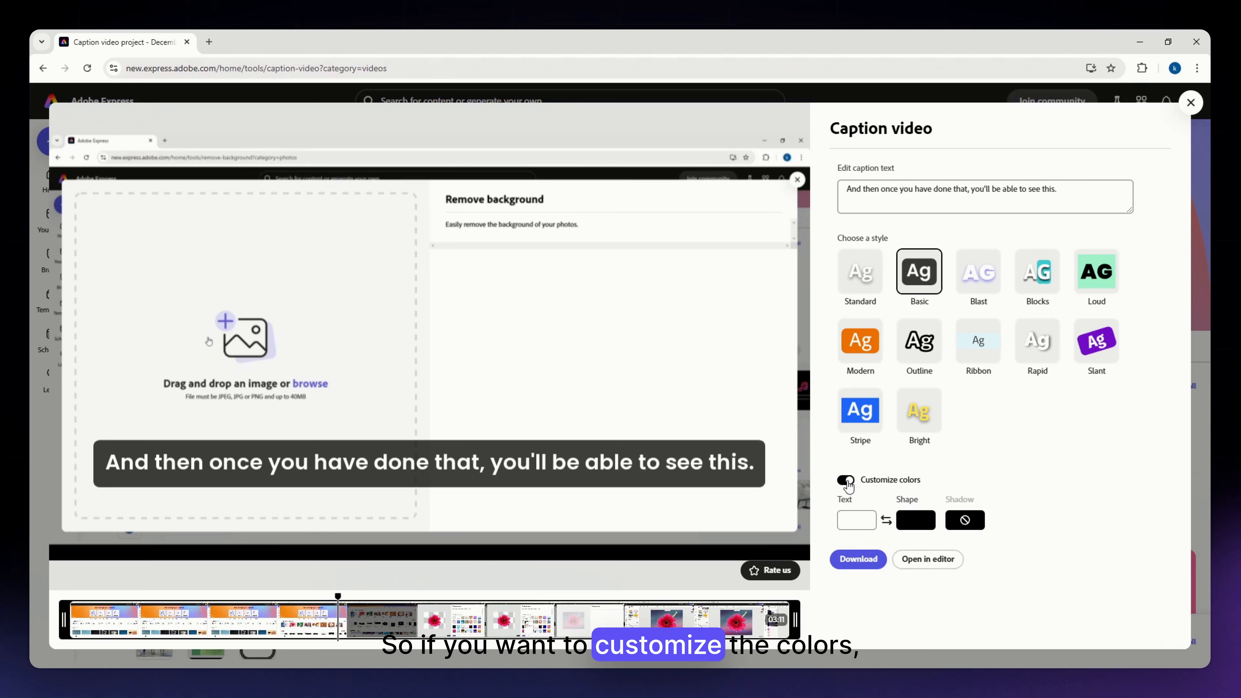
{"action": "left_click", "coordinate": [859, 527]}
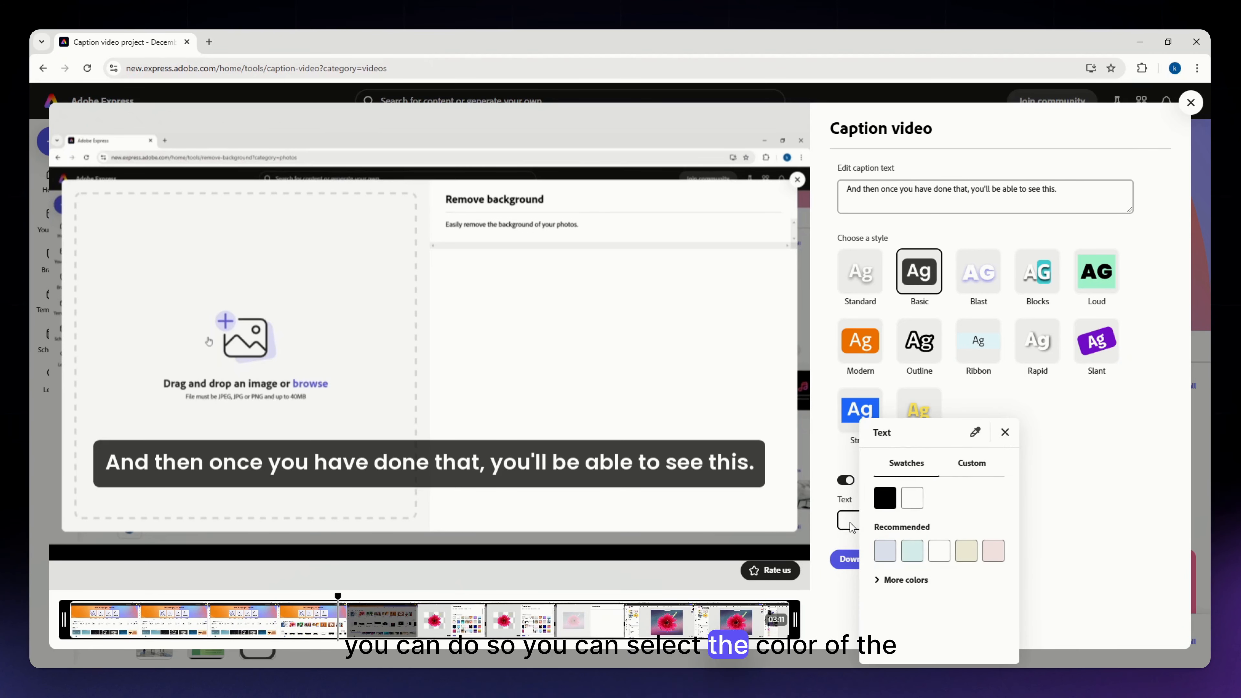
{"action": "left_click", "coordinate": [889, 498]}
{"action": "left_click", "coordinate": [1005, 432]}
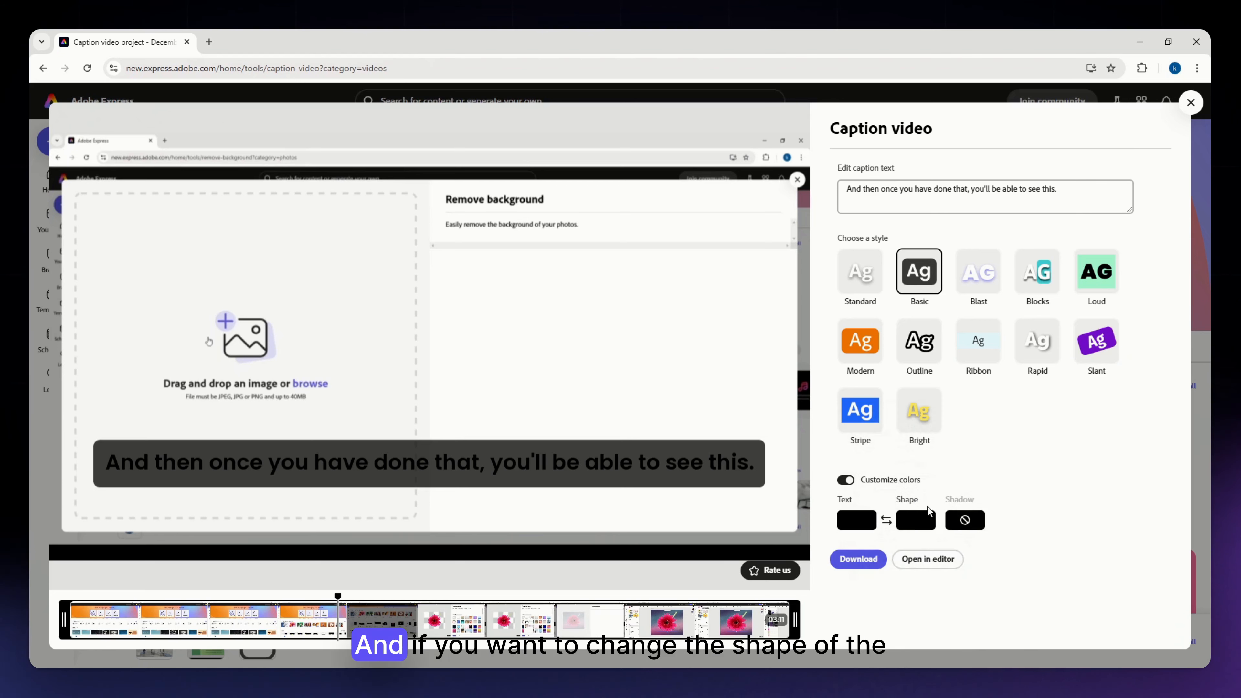
- Set the caption shape color to white (#FFFFFF) and look through the additional swatches and custom color options
{"action": "left_click", "coordinate": [919, 522]}
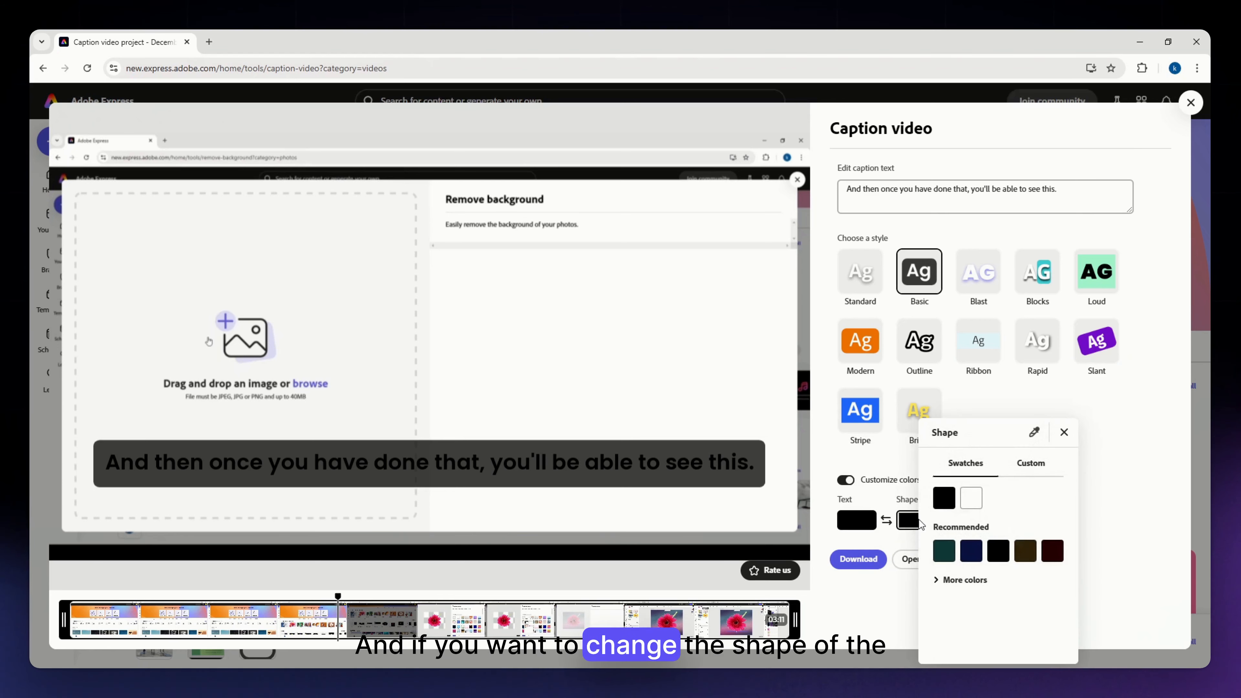
{"action": "left_click", "coordinate": [972, 500]}
{"action": "left_click", "coordinate": [945, 550]}
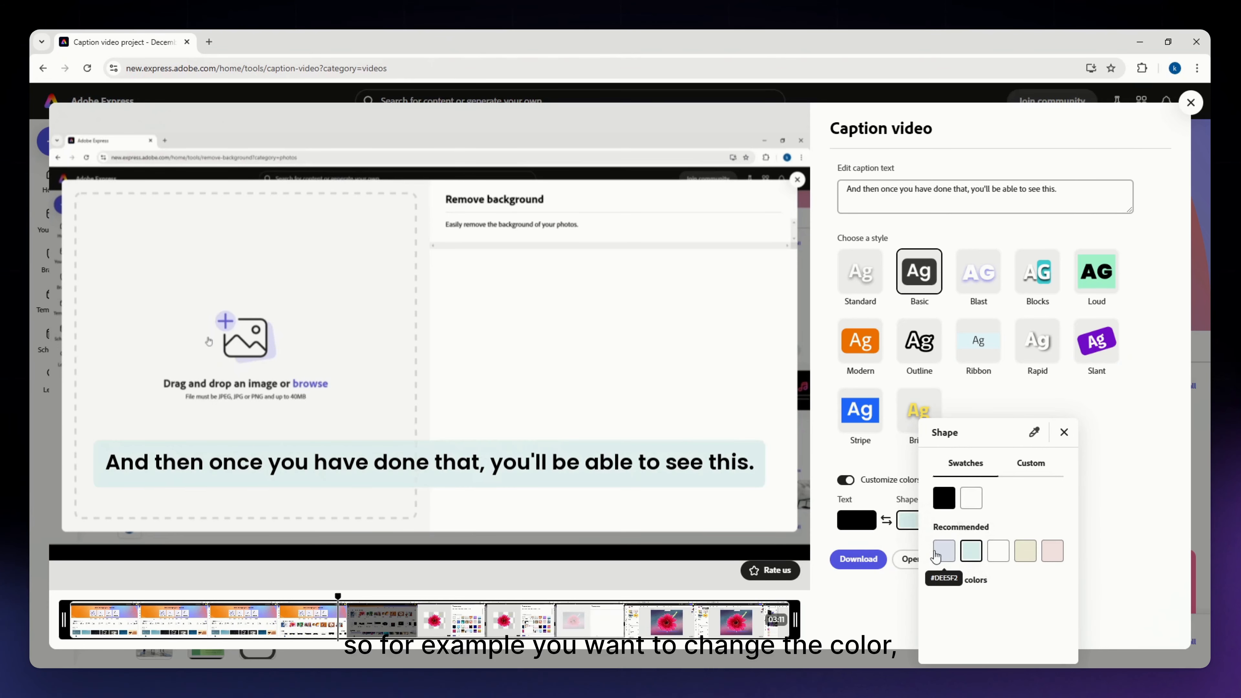
{"action": "left_click", "coordinate": [1000, 550]}
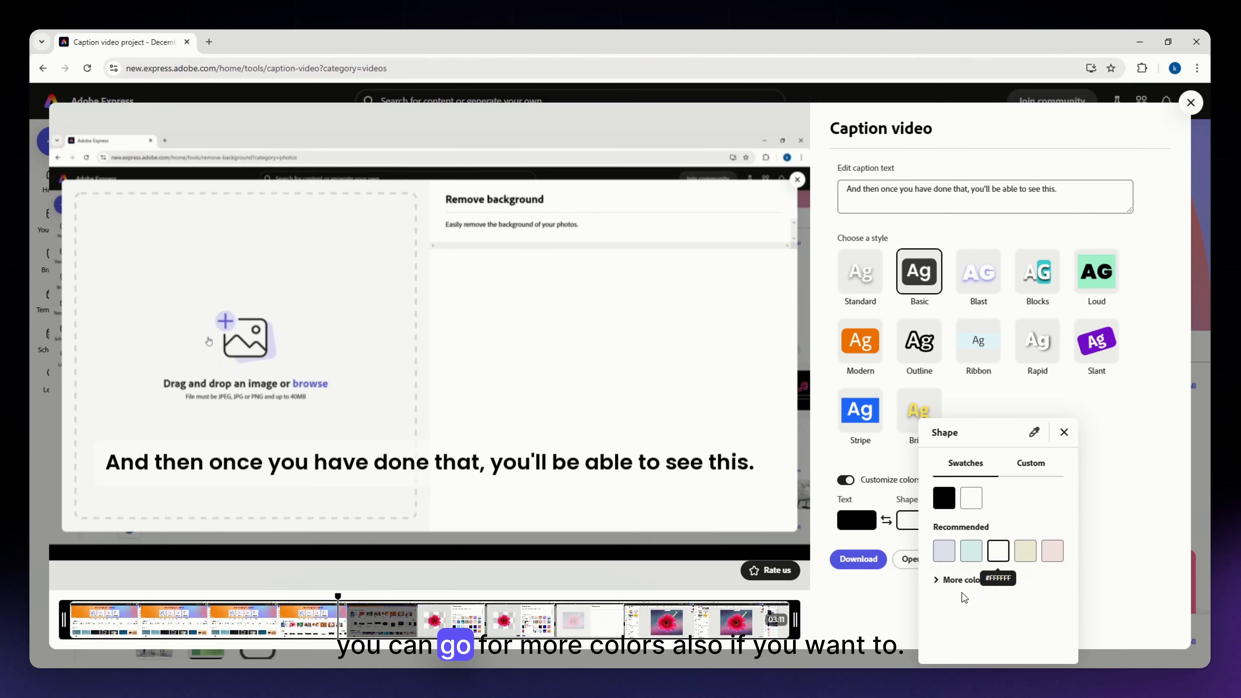
{"action": "left_click", "coordinate": [958, 581]}
{"action": "scroll", "coordinate": [958, 585], "scroll_direction": "down", "scroll_amount": 5}
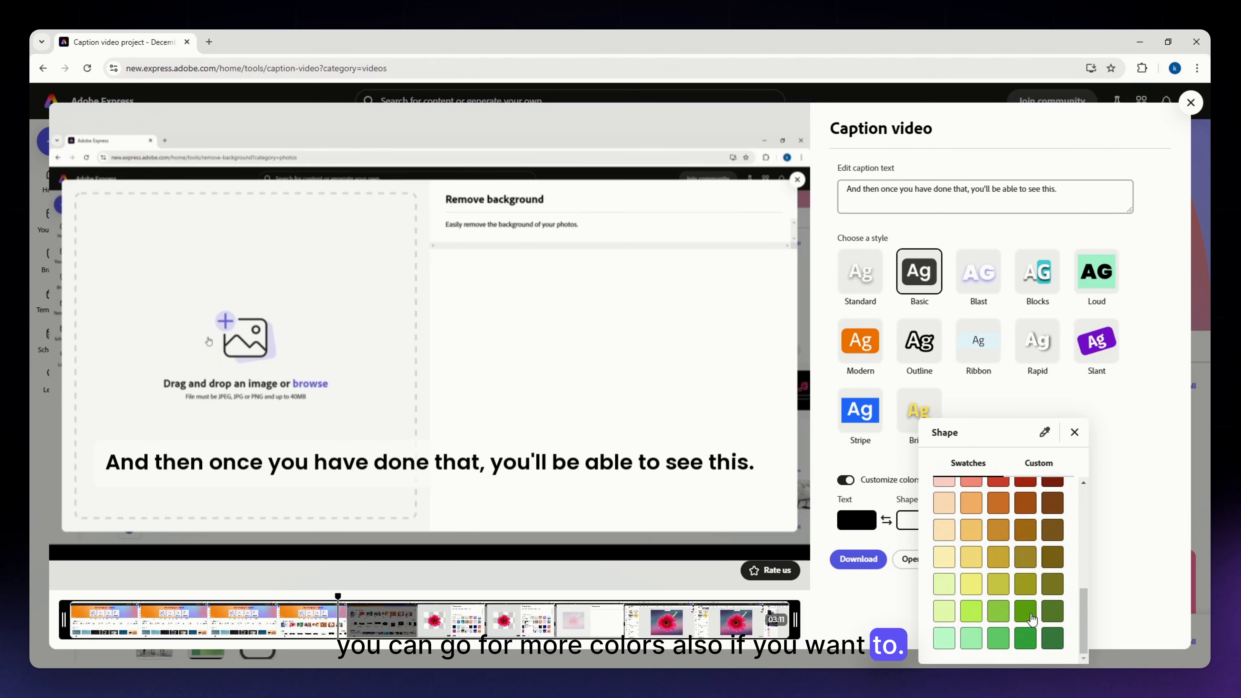
{"action": "scroll", "coordinate": [1031, 591], "scroll_direction": "up", "scroll_amount": 5}
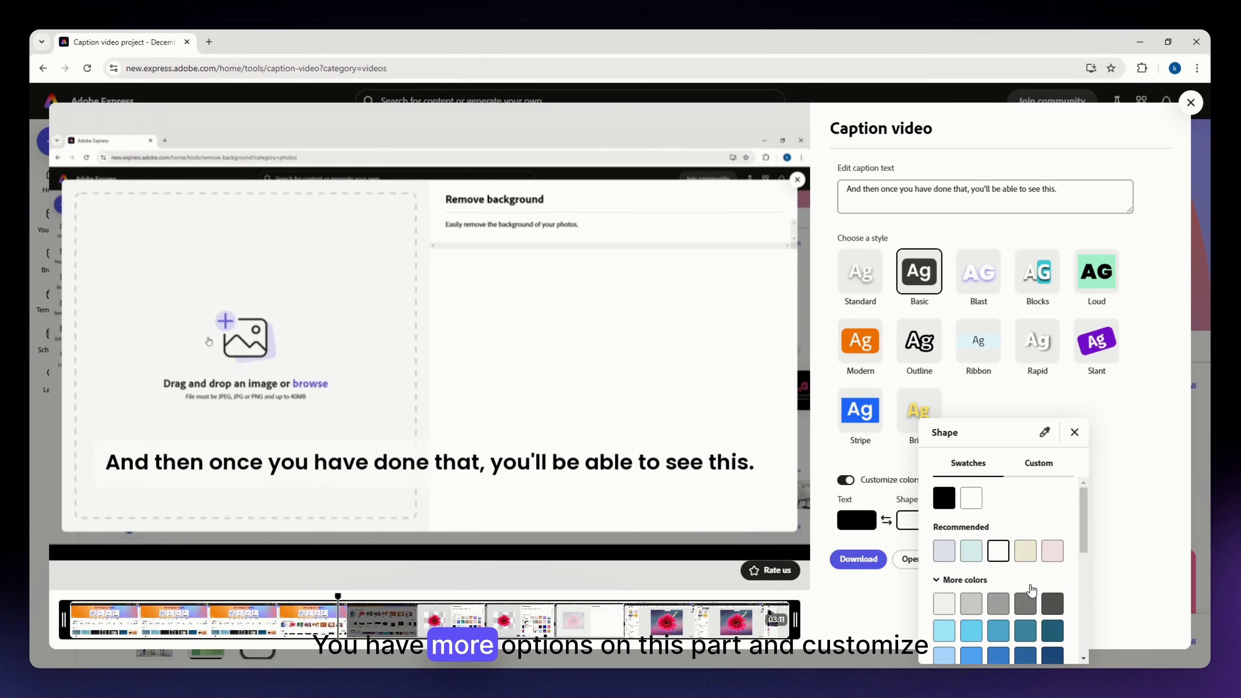
{"action": "left_click", "coordinate": [1039, 465]}
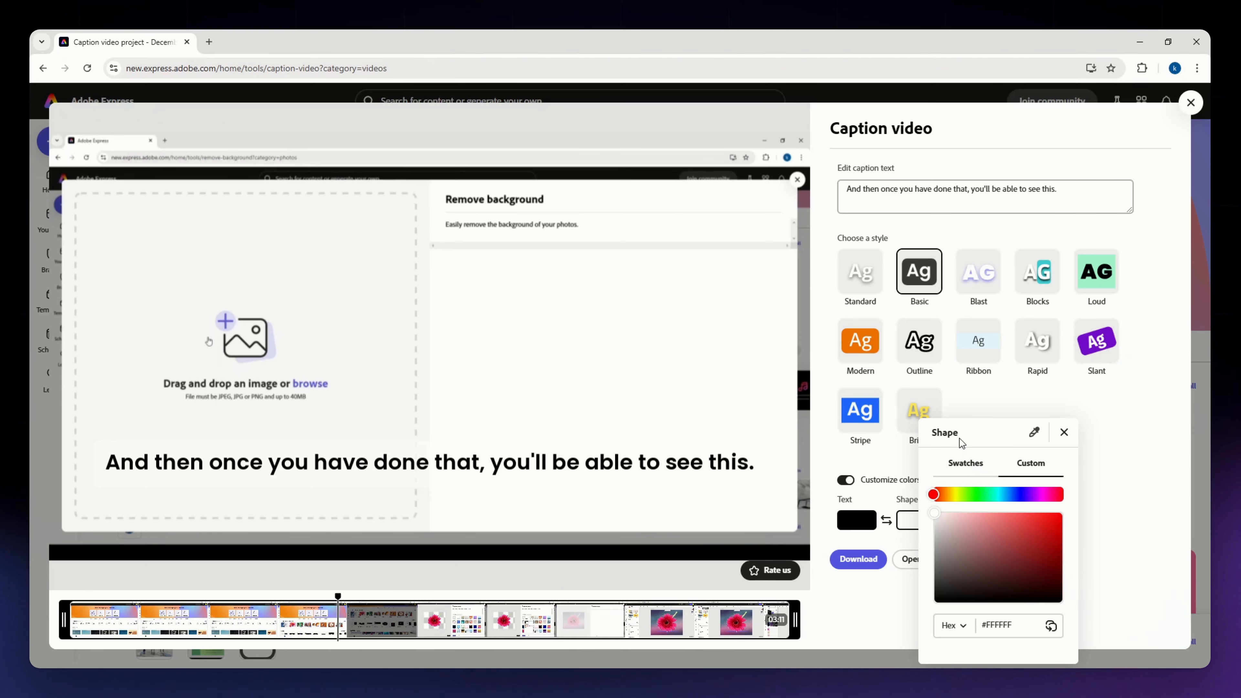
{"action": "left_click", "coordinate": [981, 464]}
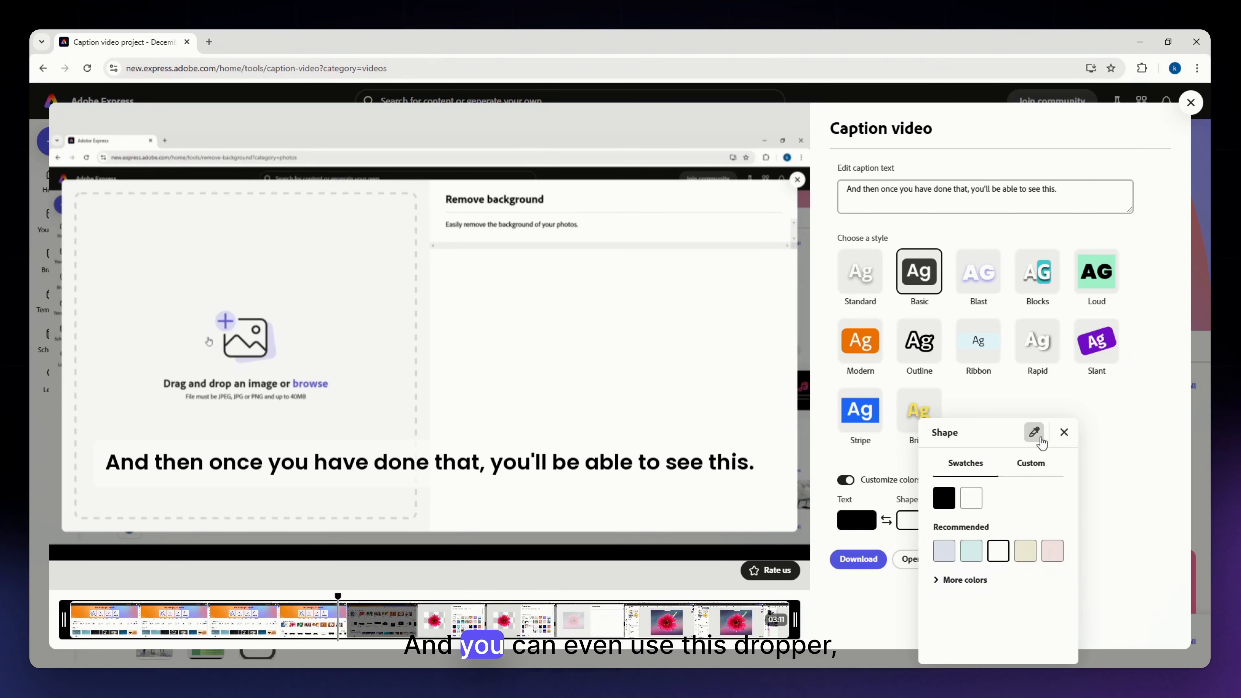
{"action": "left_click", "coordinate": [1063, 432]}
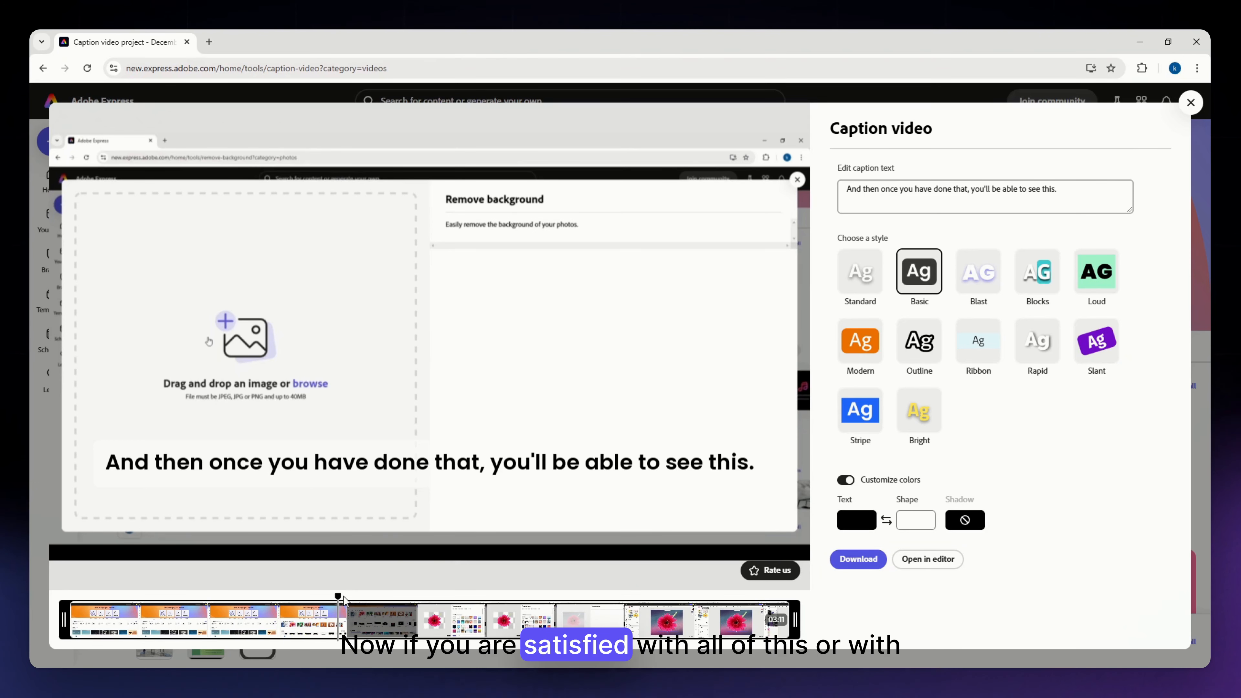
- Preview the restyled captions at an earlier point in the timeline and download the captioned video
{"action": "left_click_drag", "start_coordinate": [339, 603], "coordinate": [128, 595]}
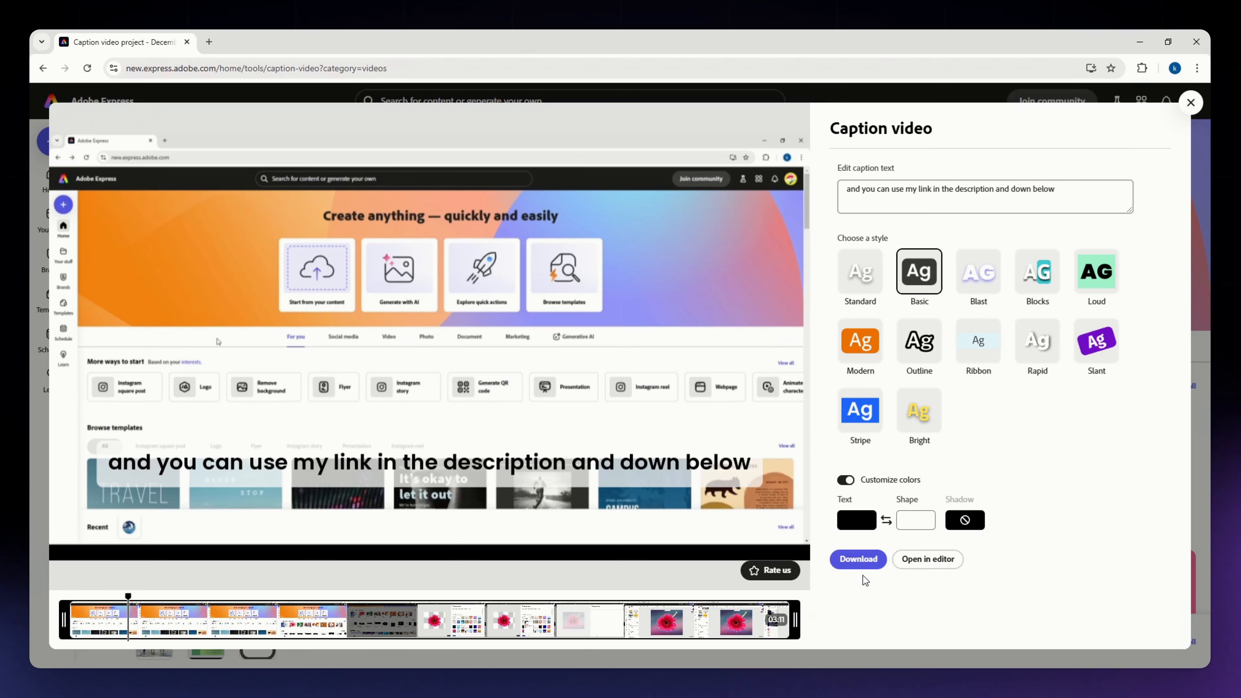
{"action": "left_click", "coordinate": [859, 560]}
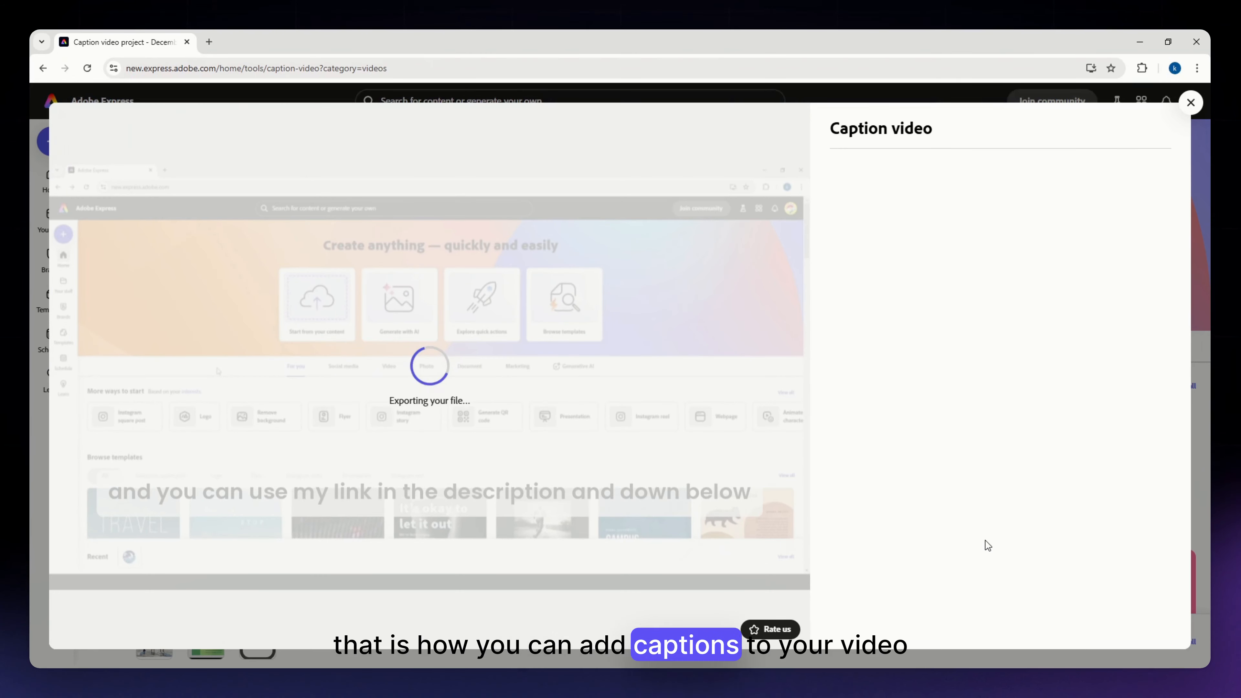